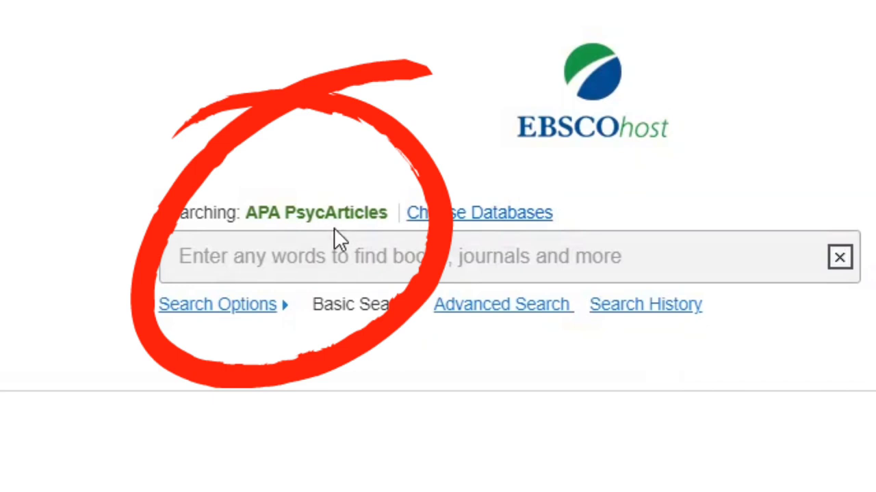
# - Note the Full Text limit, then search 'schizophrenia AND treatment' to get 1,648 results
pyautogui.click(365, 248)
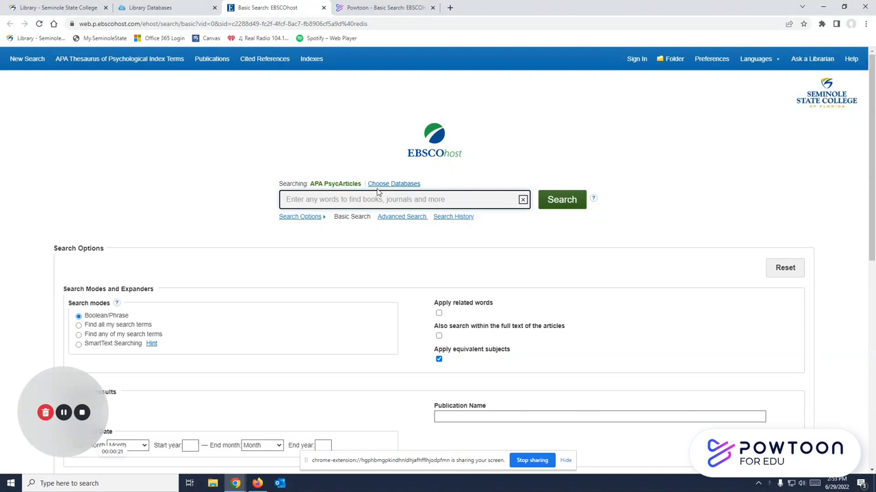
pyautogui.scroll(-2, 438, 243)
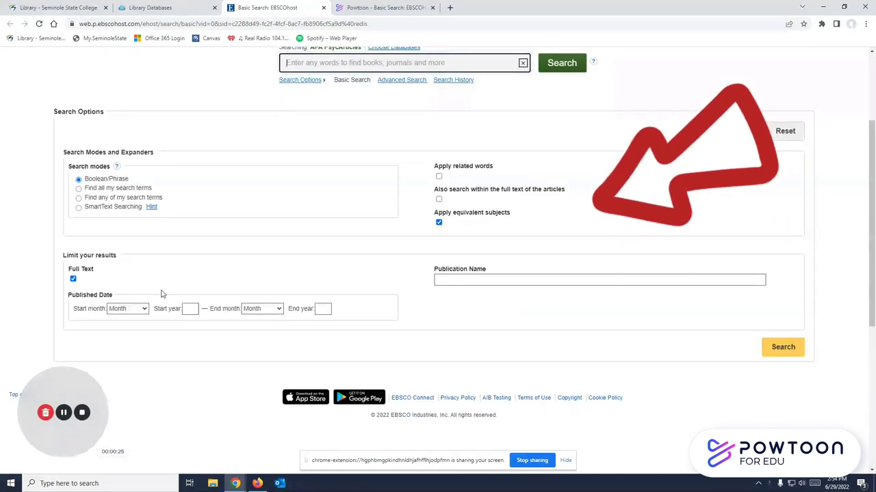
pyautogui.moveTo(93, 270); pyautogui.dragTo(71, 270)
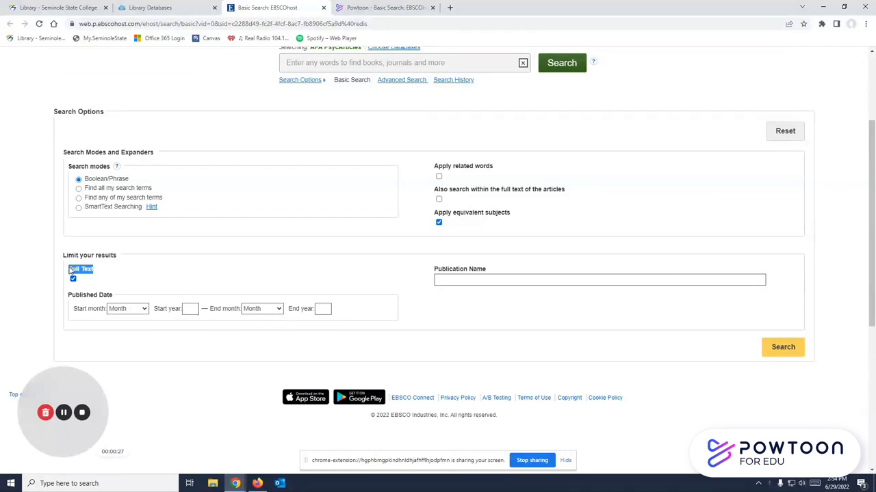
pyautogui.click(124, 276)
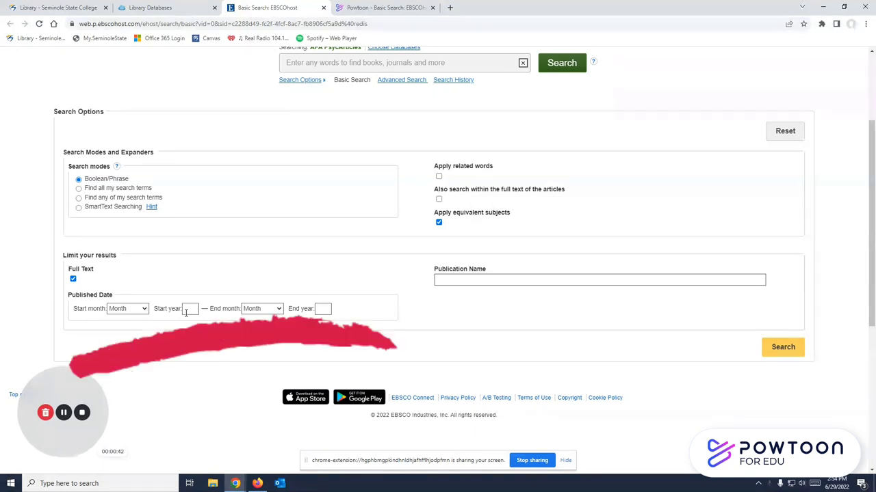
pyautogui.scroll(1, 185, 313)
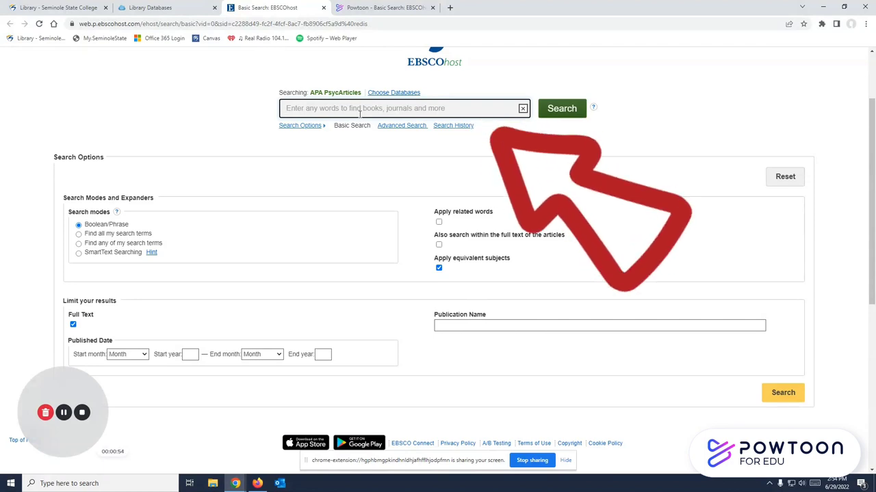
pyautogui.write('schiz')
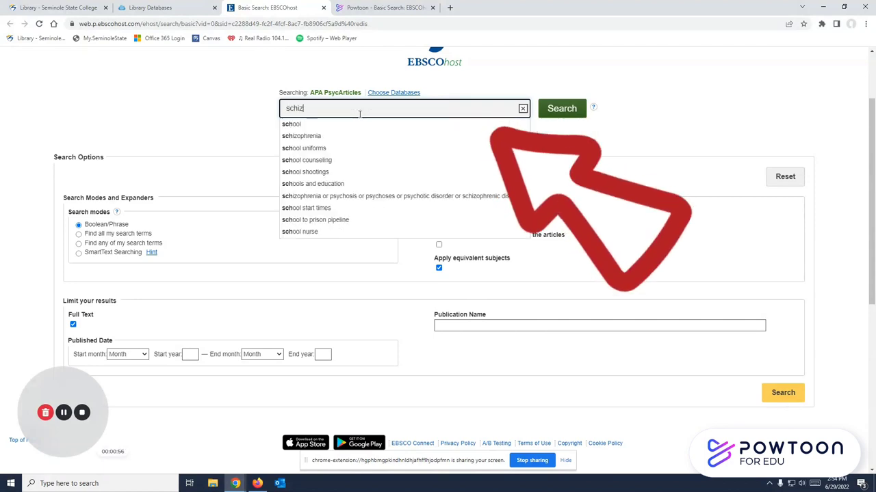
pyautogui.write('ophrenia AND treatment')
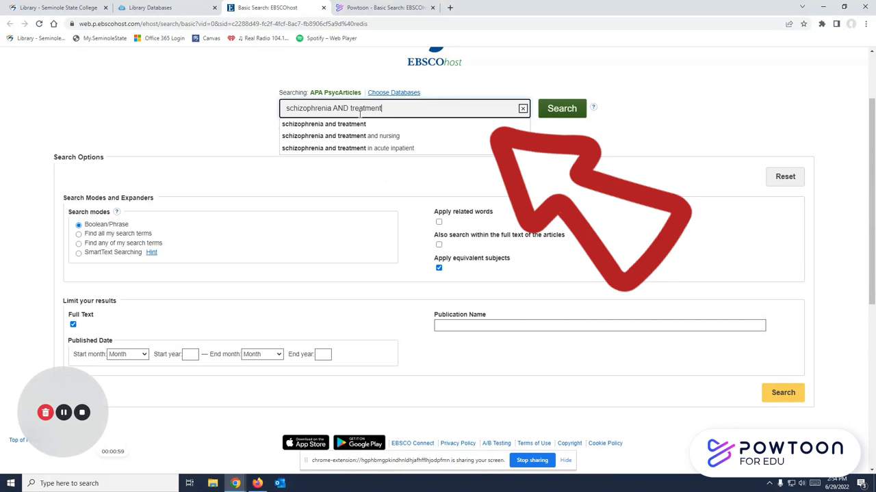
pyautogui.click(561, 108)
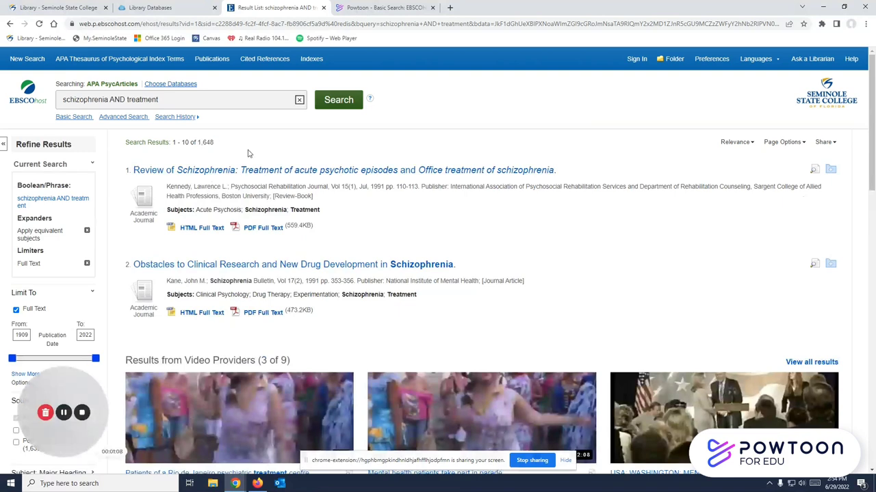
pyautogui.scroll(-2, 358, 166)
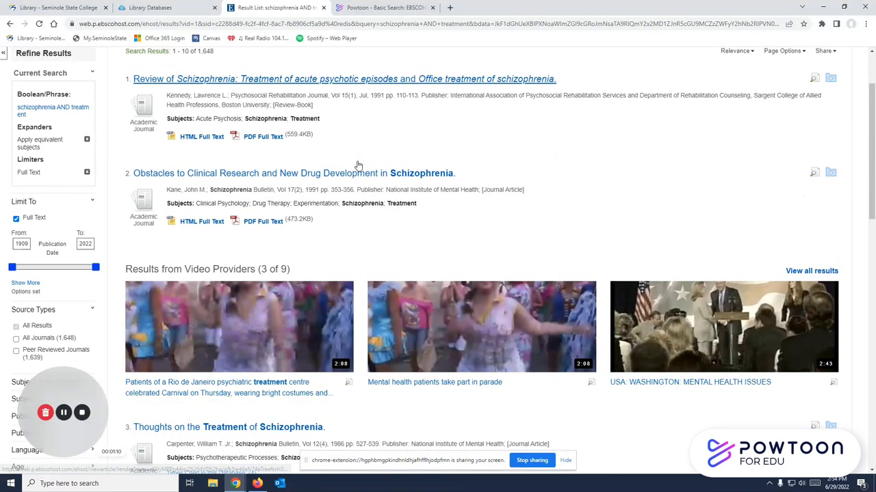
pyautogui.scroll(-1, 358, 165)
pyautogui.moveTo(131, 170); pyautogui.dragTo(150, 178)
pyautogui.click(161, 191)
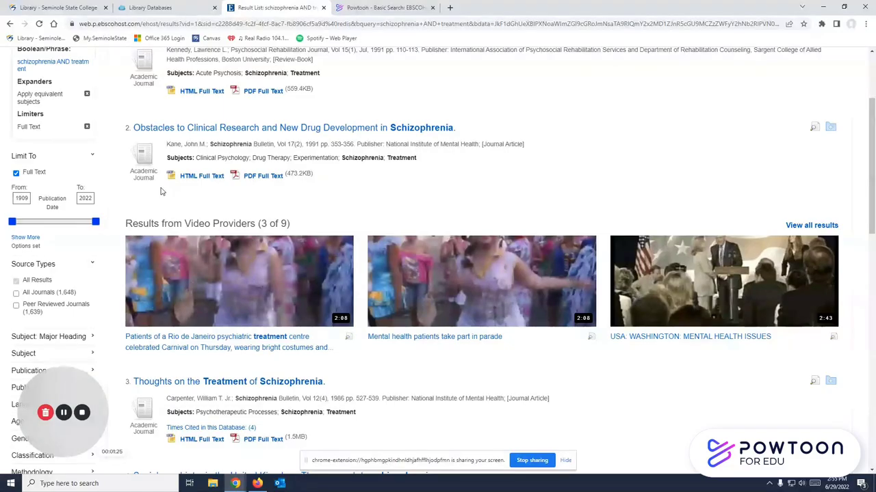
pyautogui.scroll(1, 232, 195)
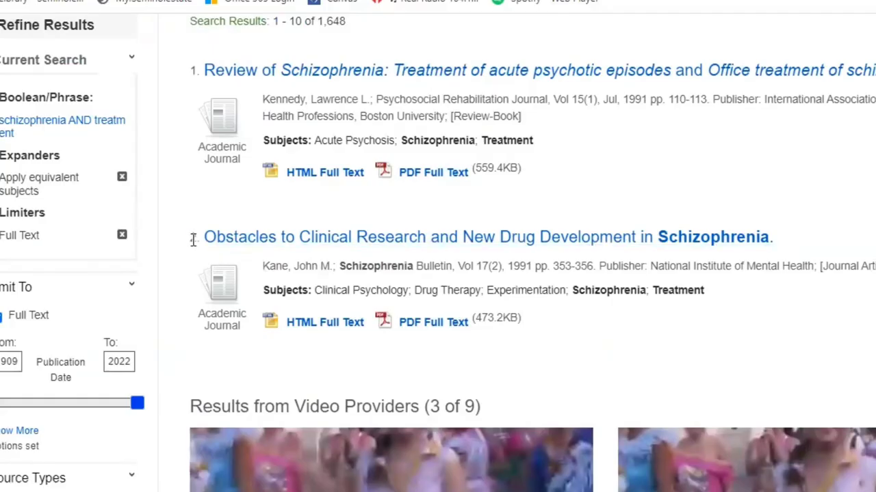
pyautogui.moveTo(193, 239); pyautogui.dragTo(770, 234)
pyautogui.moveTo(264, 267); pyautogui.dragTo(868, 268)
pyautogui.click(817, 251)
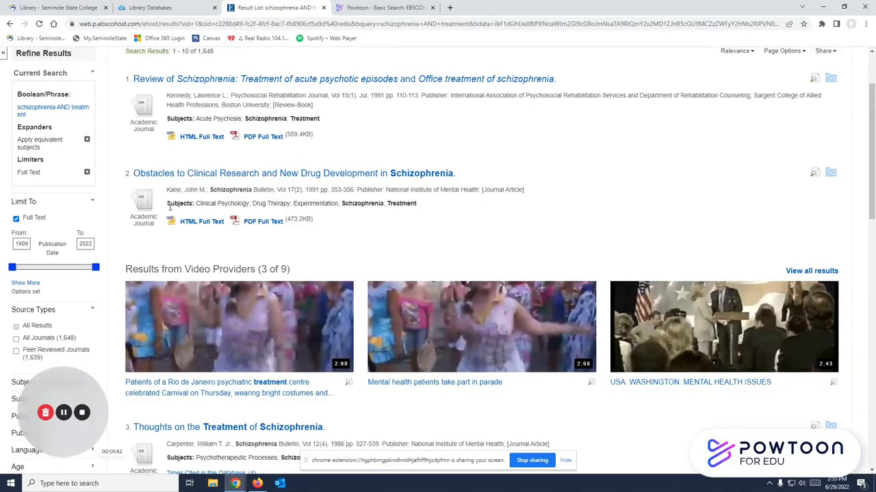
pyautogui.moveTo(167, 204); pyautogui.dragTo(346, 212)
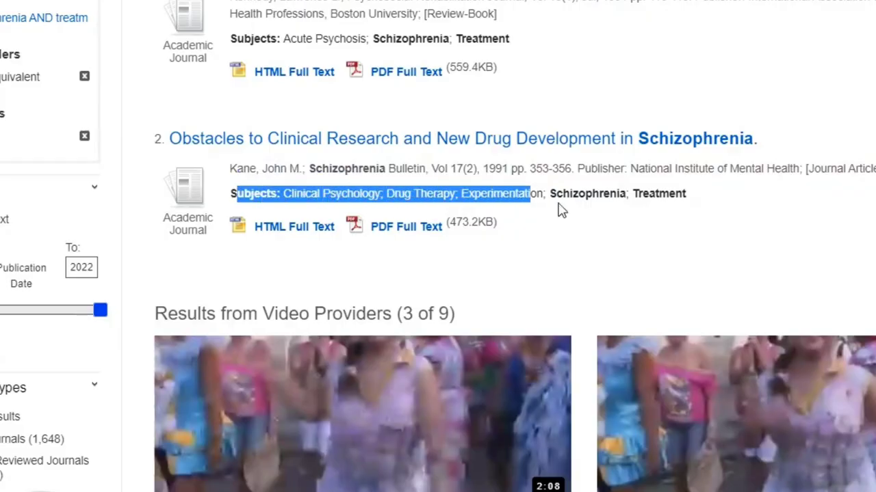
pyautogui.click(346, 212)
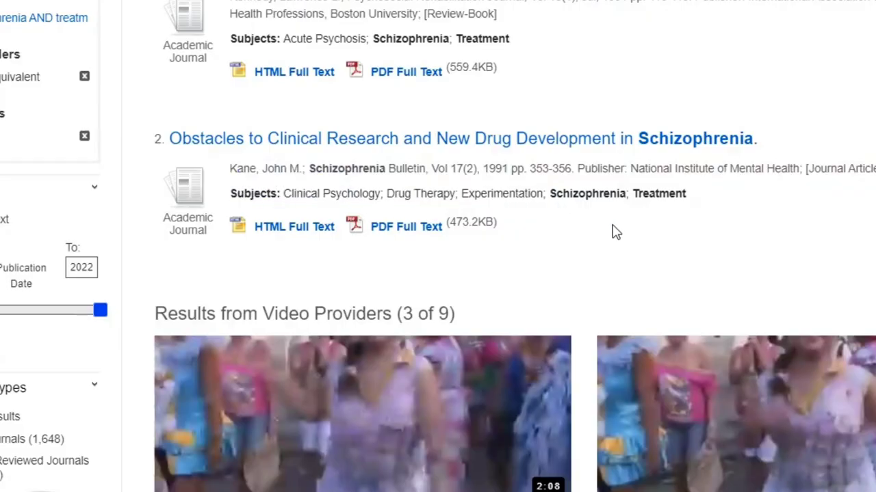
pyautogui.scroll(-3, 615, 233)
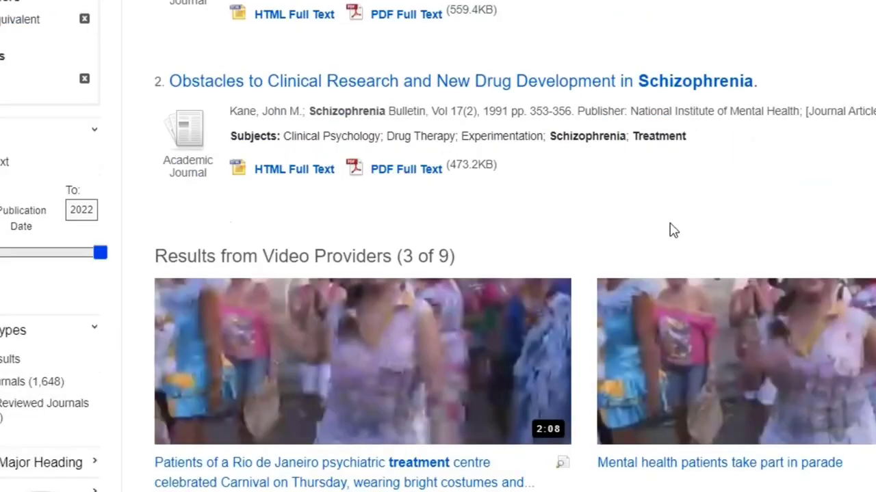
pyautogui.scroll(-4, 445, 198)
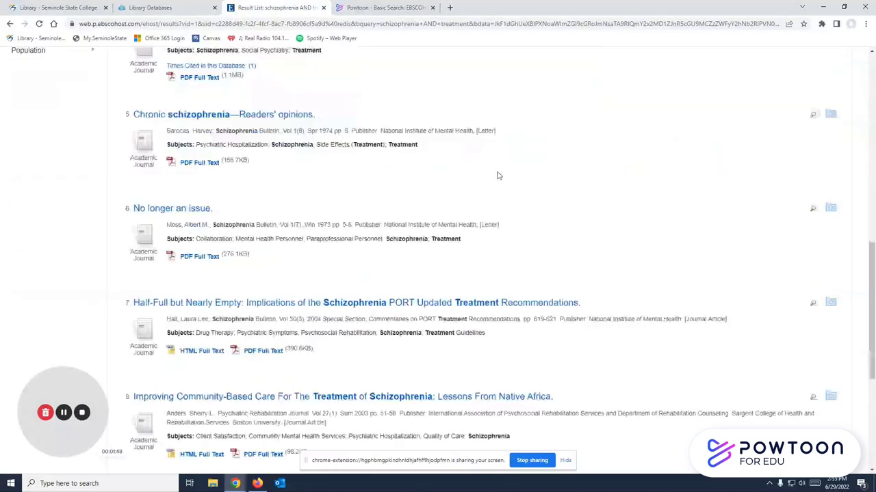
pyautogui.scroll(-1, 514, 169)
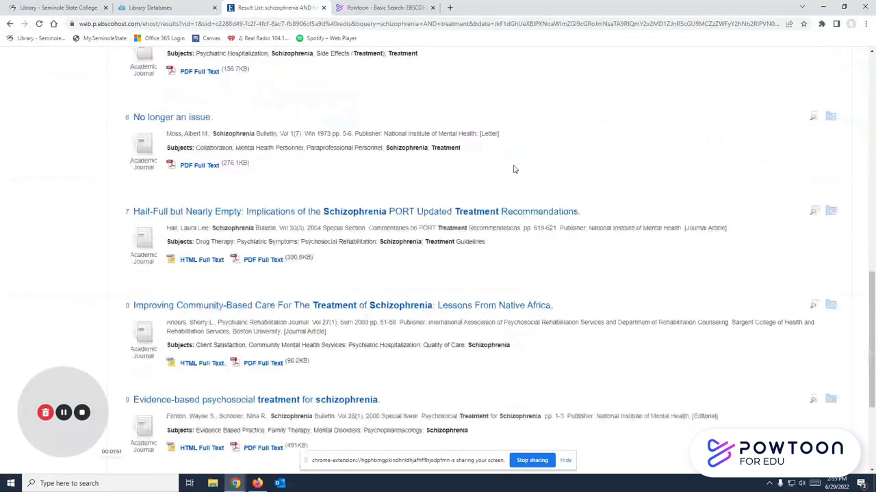
# - Open result 7, 'Half-Full but Nearly Empty', and highlight its title
pyautogui.click(341, 212)
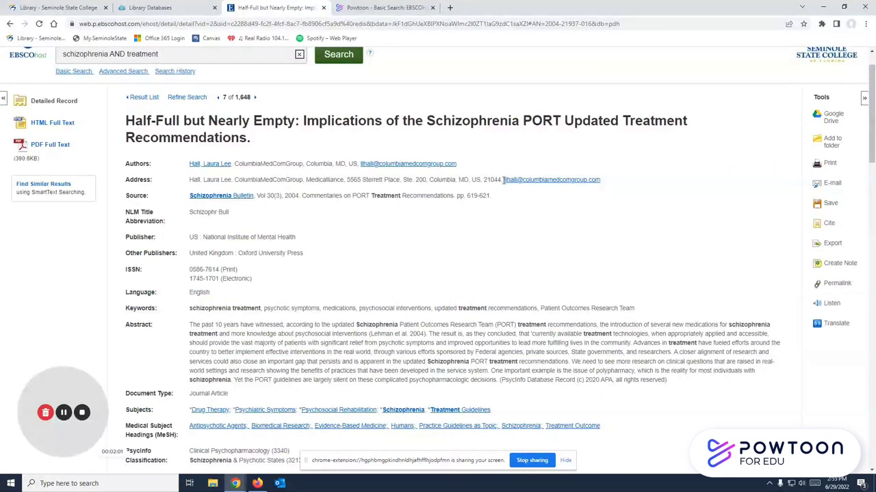
pyautogui.moveTo(126, 117); pyautogui.dragTo(260, 140)
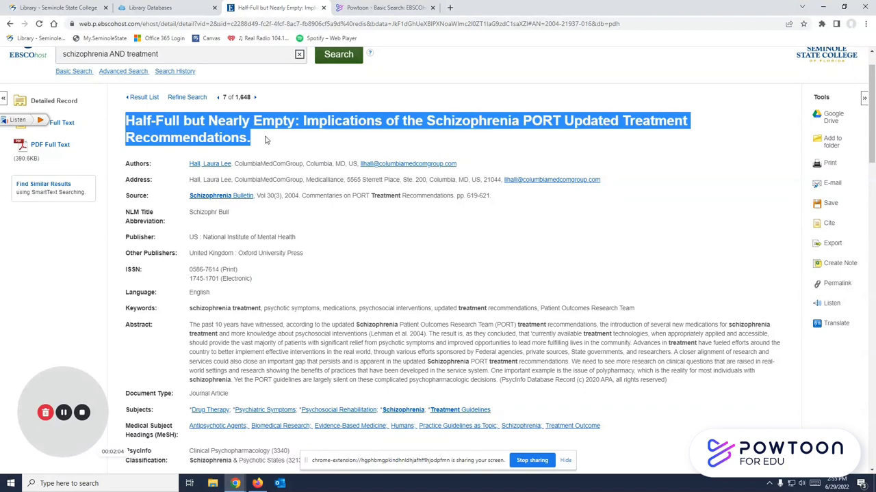
pyautogui.click(263, 145)
# - Highlight the article's author and abstract in the detailed record
pyautogui.moveTo(190, 166); pyautogui.dragTo(236, 170)
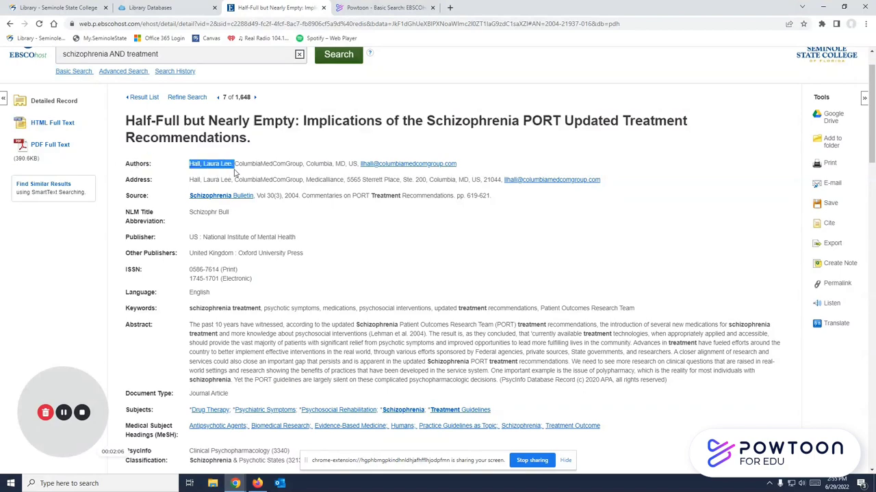
pyautogui.click(264, 196)
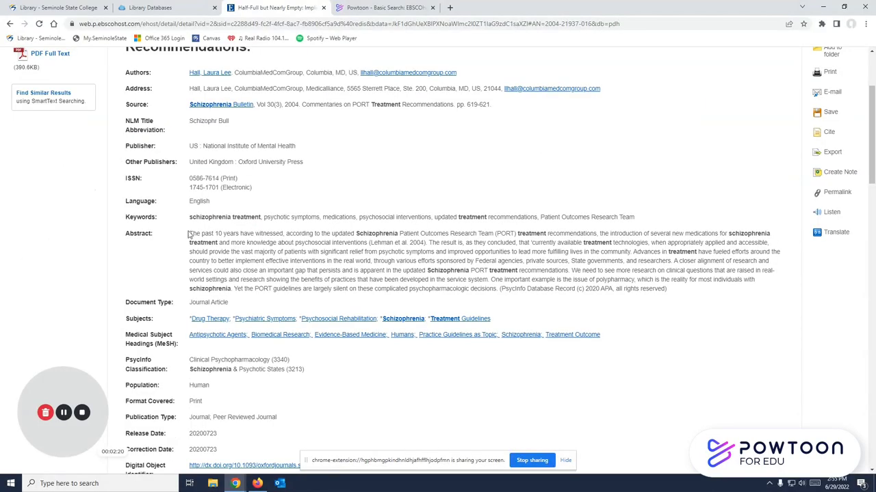
pyautogui.moveTo(190, 235); pyautogui.dragTo(607, 290)
pyautogui.click(629, 305)
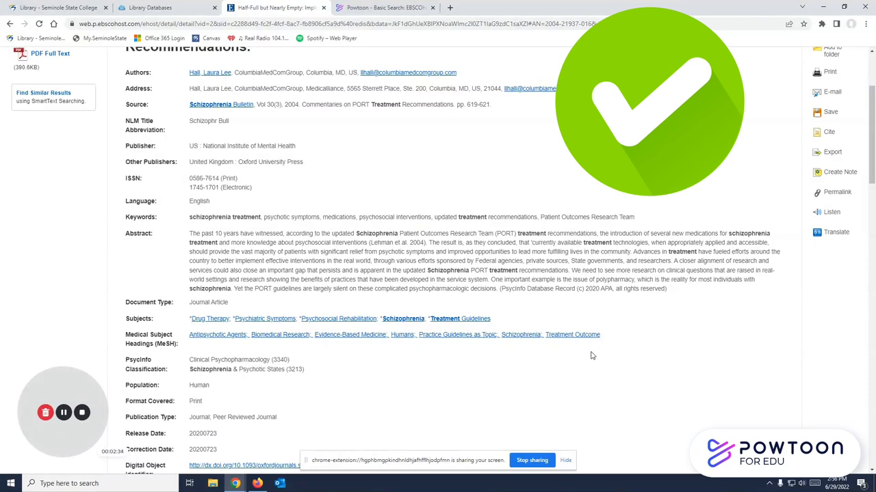
pyautogui.scroll(3, 618, 425)
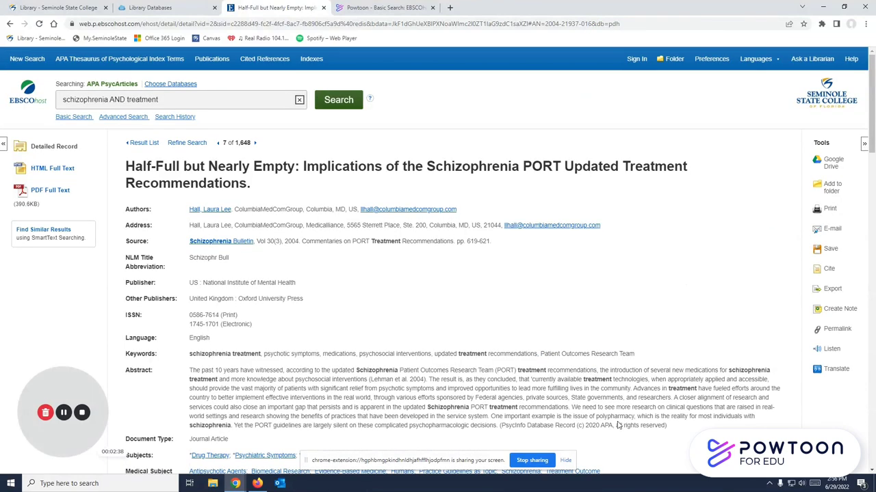
# - Open the Half-Full but Nearly Empty article as PDF Full Text at page 1 of 3
pyautogui.click(59, 193)
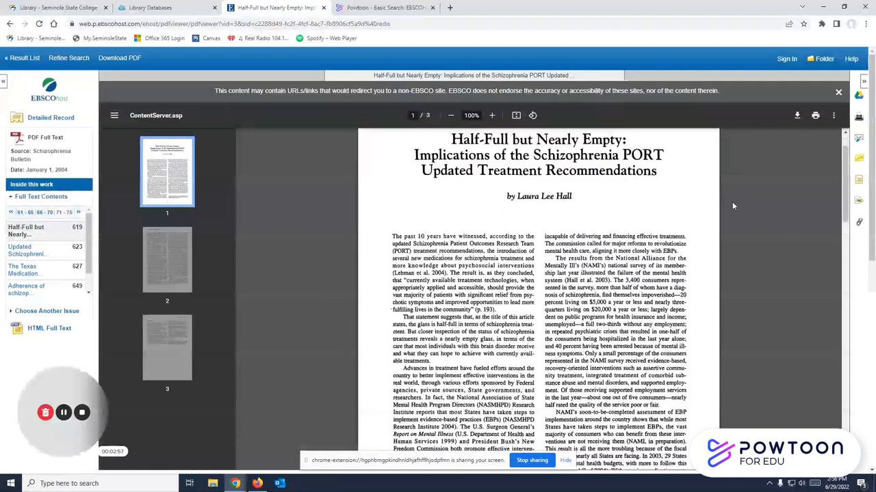
pyautogui.scroll(1, 732, 203)
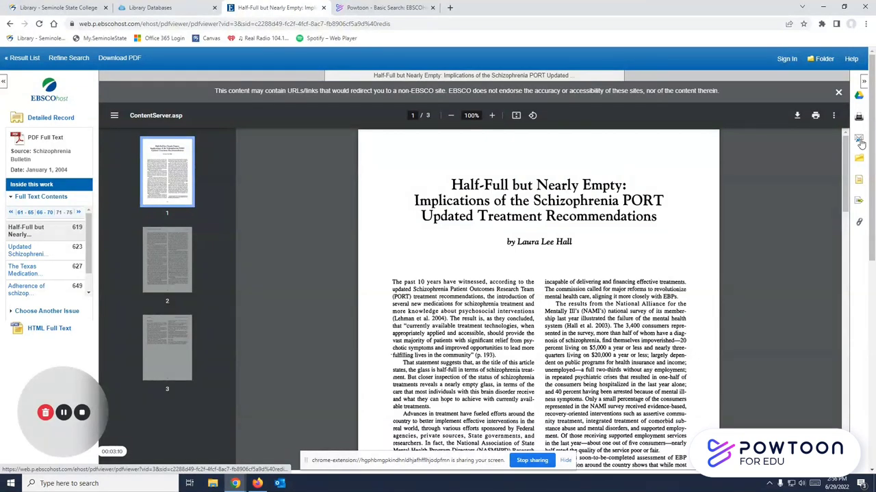
# - Set up e-mailing the article with the citation format set to APA 7th Edition
pyautogui.click(859, 139)
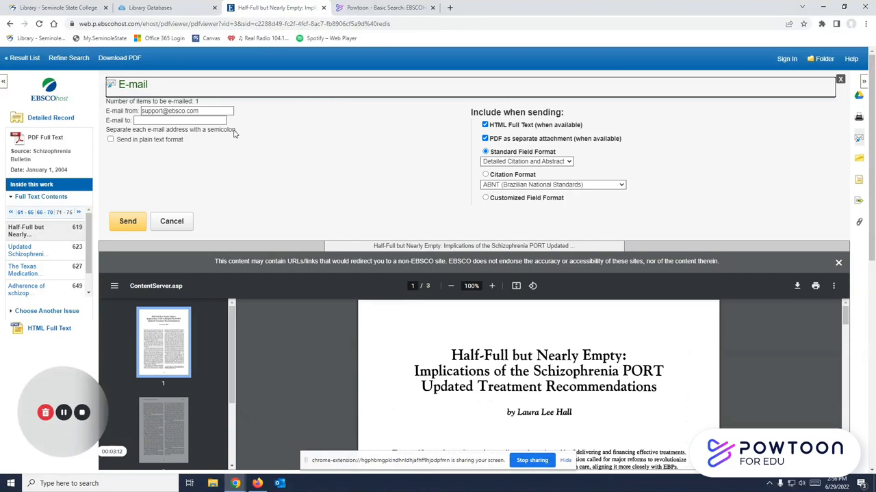
pyautogui.click(215, 120)
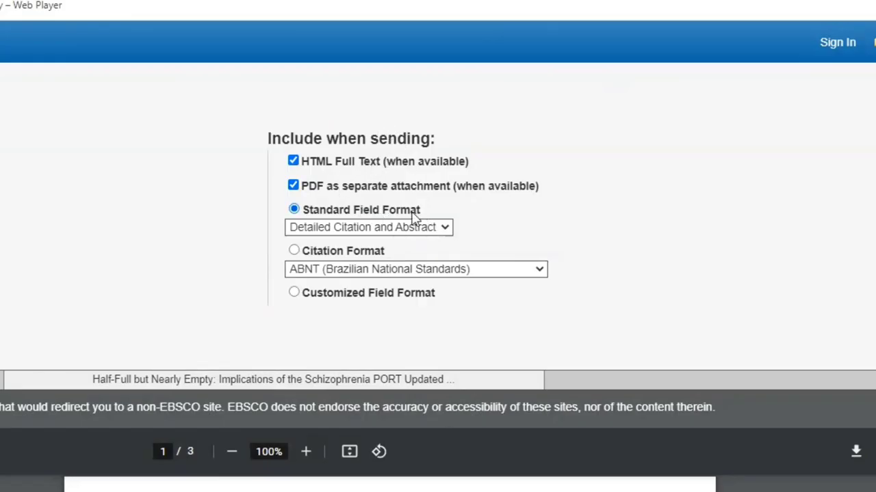
pyautogui.click(397, 270)
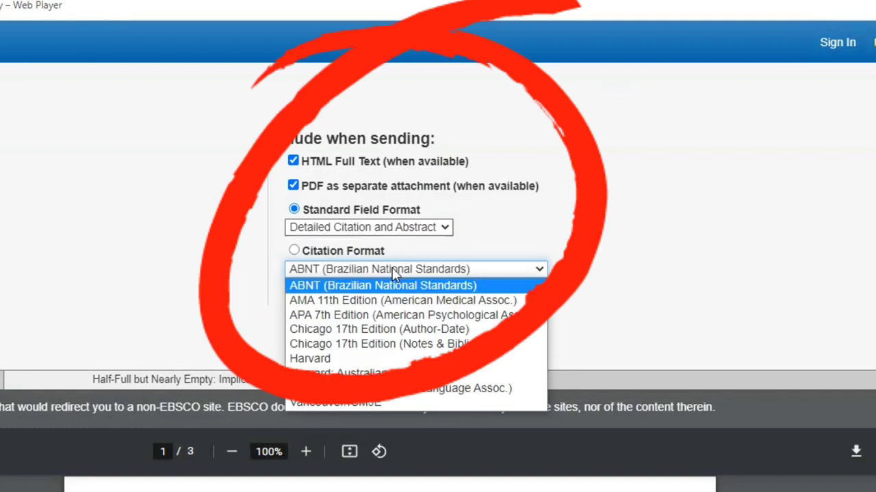
pyautogui.click(375, 311)
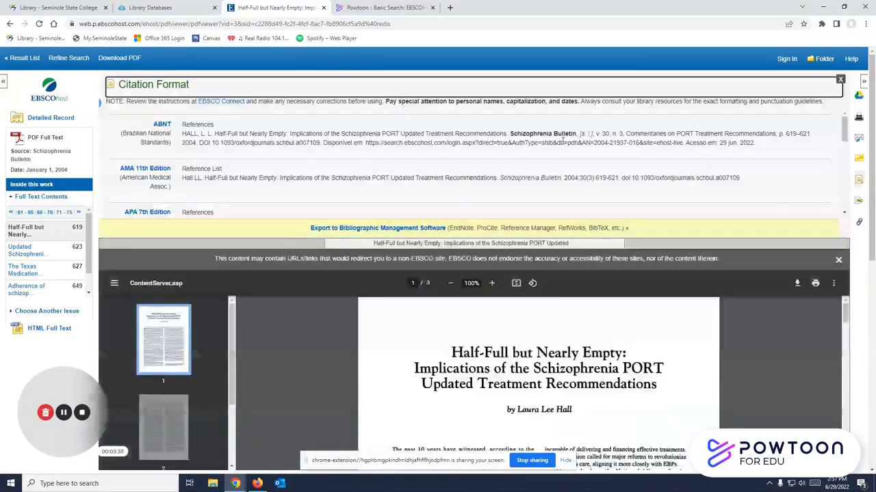
pyautogui.scroll(-1, 602, 134)
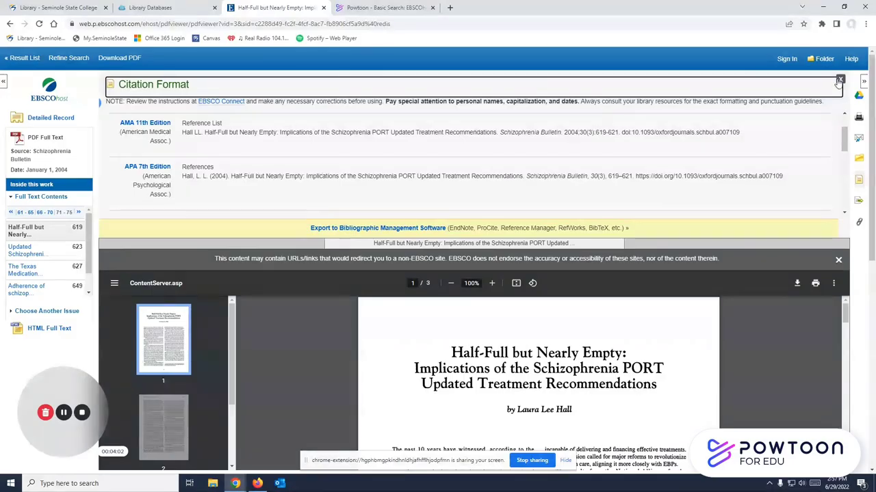
pyautogui.click(860, 156)
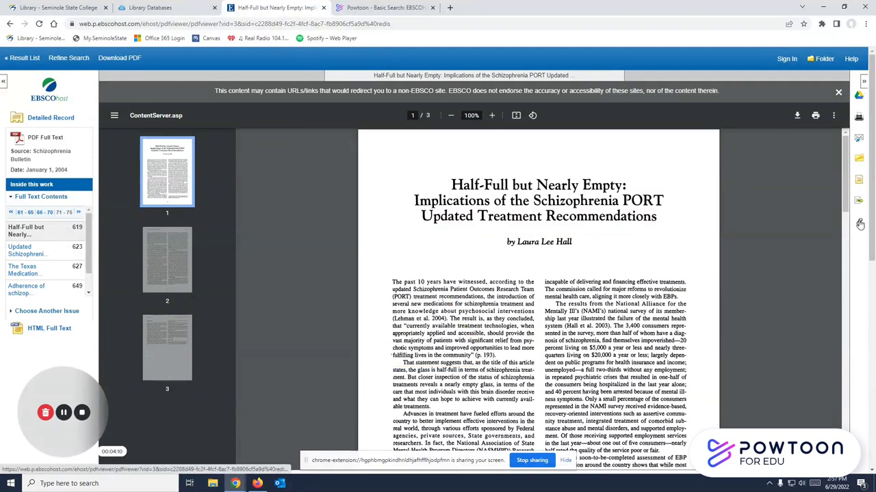
# - Show the article's permalink URL from the right sidebar's chain icon
pyautogui.click(860, 224)
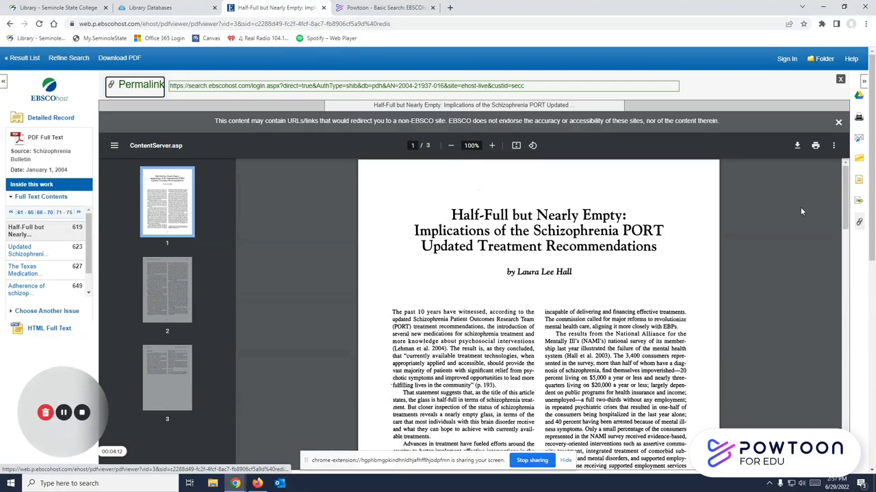